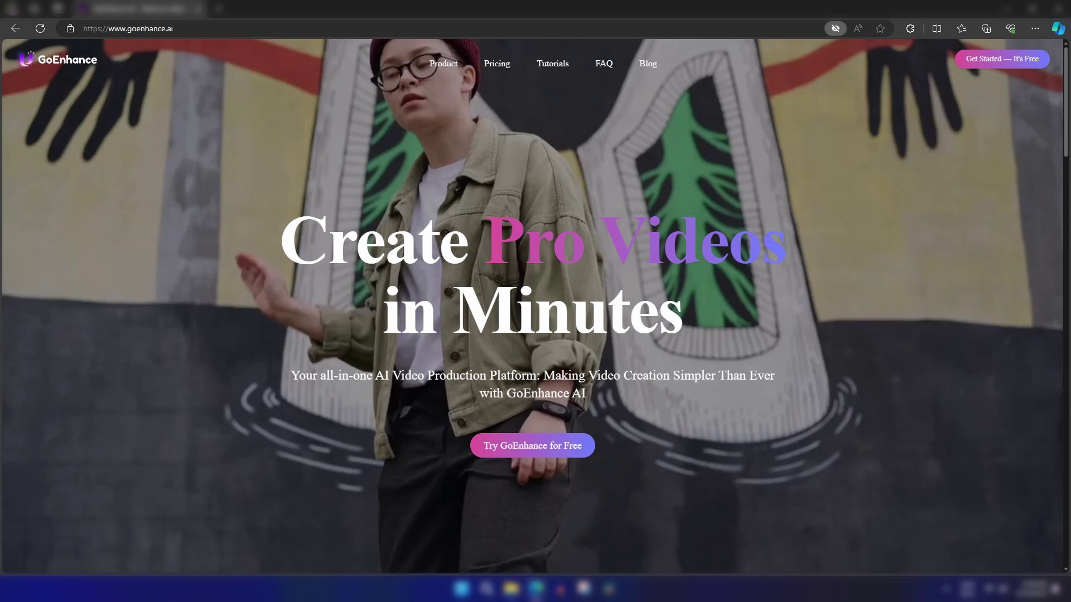
- Open the free video-to-video tool and start an upload, which brings up sign-in
{"action": "left_click", "coordinate": [517, 446]}
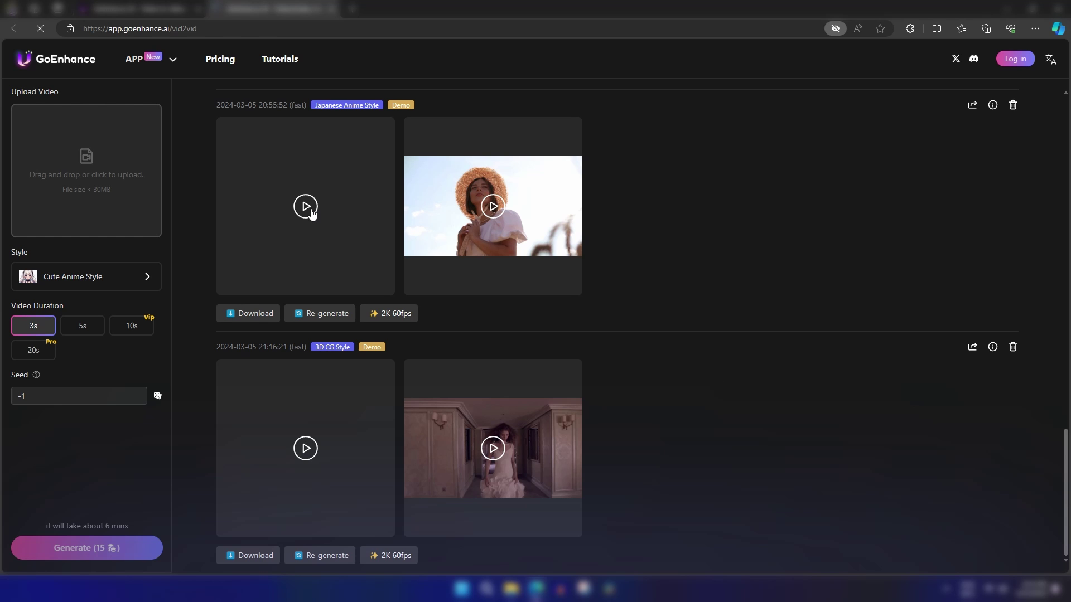
{"action": "left_click", "coordinate": [87, 174]}
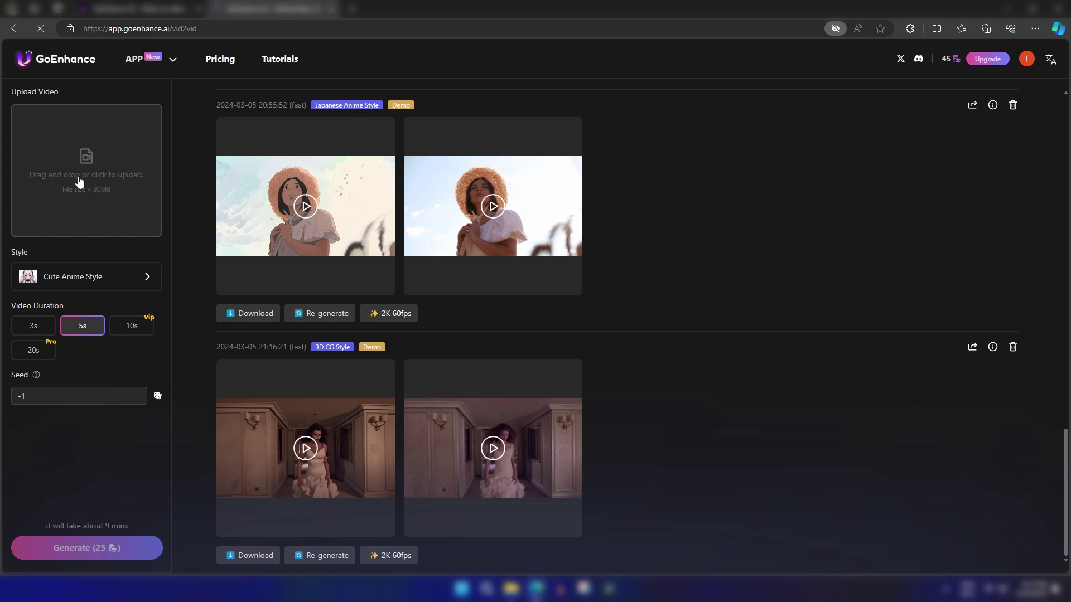
- Upload the Joker Footage file and pick Anime Style 2 from the Style list
{"action": "left_click", "coordinate": [80, 181]}
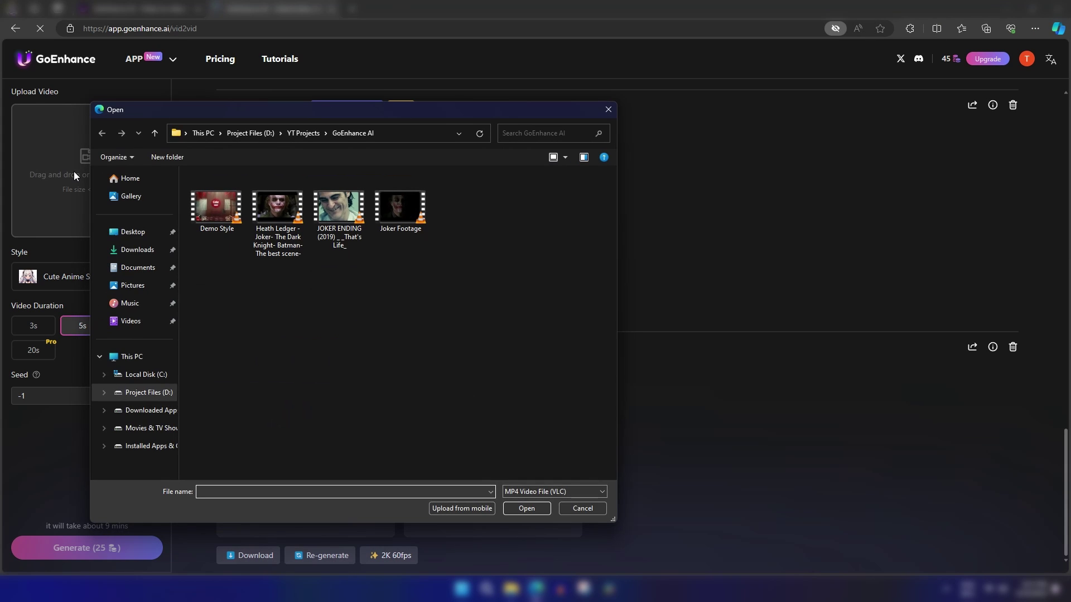
{"action": "left_click", "coordinate": [400, 214]}
{"action": "left_click", "coordinate": [527, 509]}
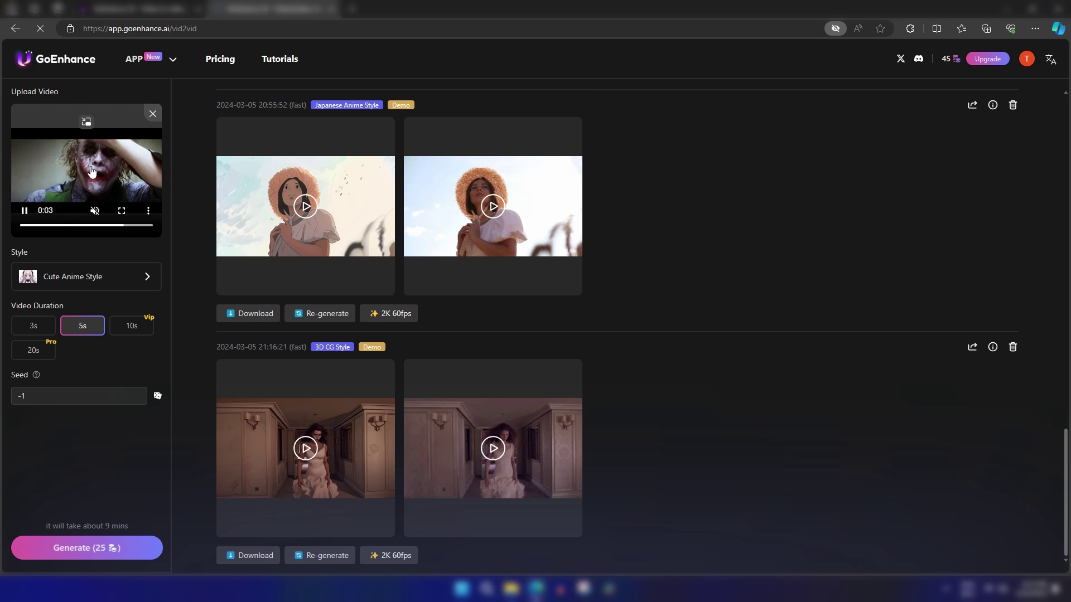
{"action": "left_click", "coordinate": [140, 277]}
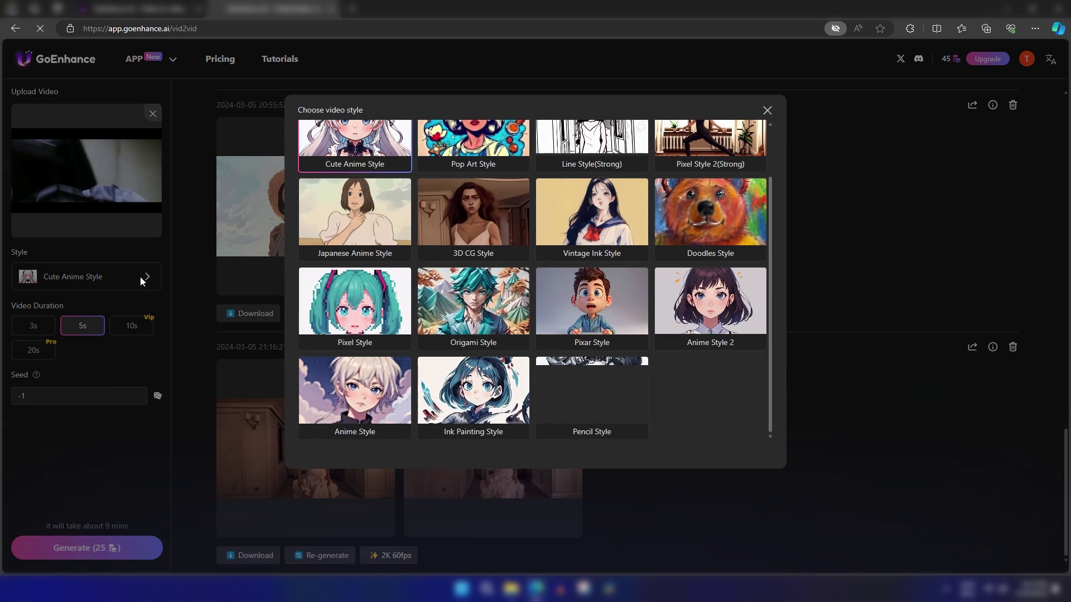
{"action": "scroll", "coordinate": [569, 284], "scroll_direction": "up", "scroll_amount": 2}
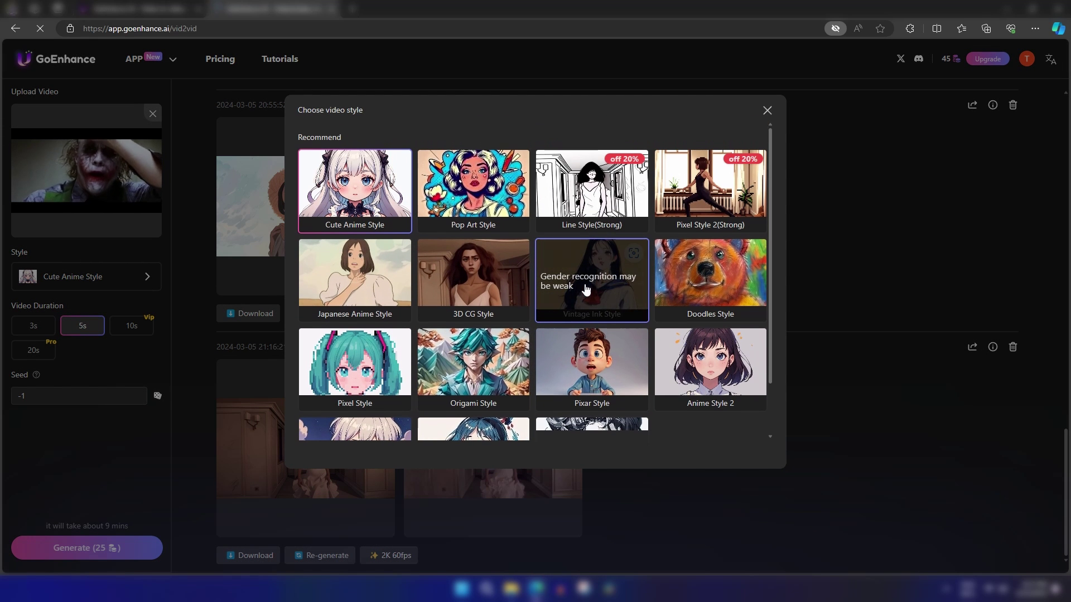
{"action": "left_click", "coordinate": [713, 363]}
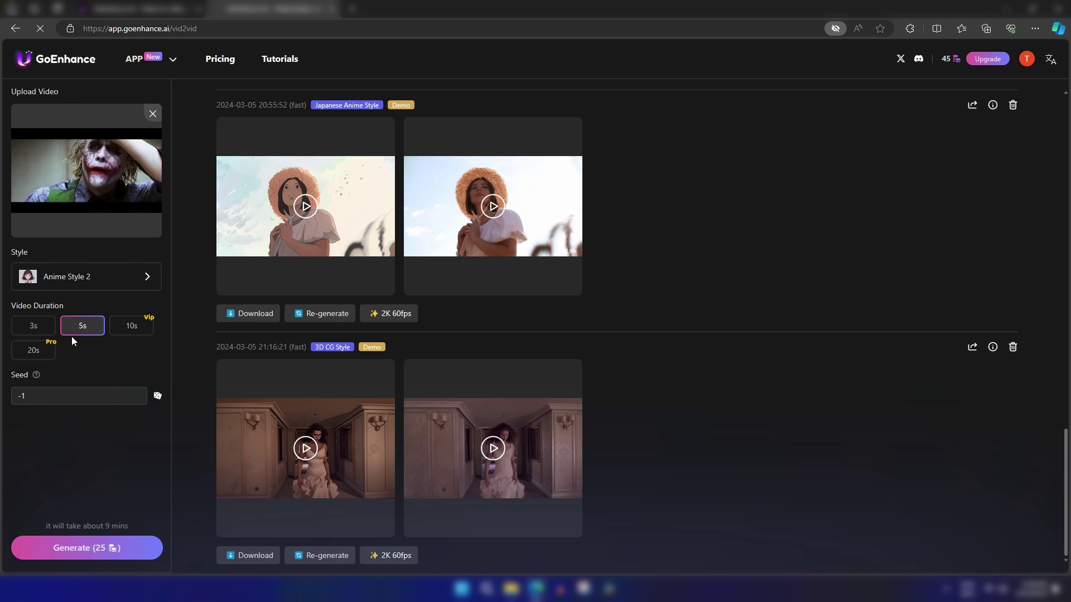
- Compare the 3s, 5s, 10s and 20s durations' time and token estimates, settling on 3 seconds
{"action": "left_click", "coordinate": [39, 326]}
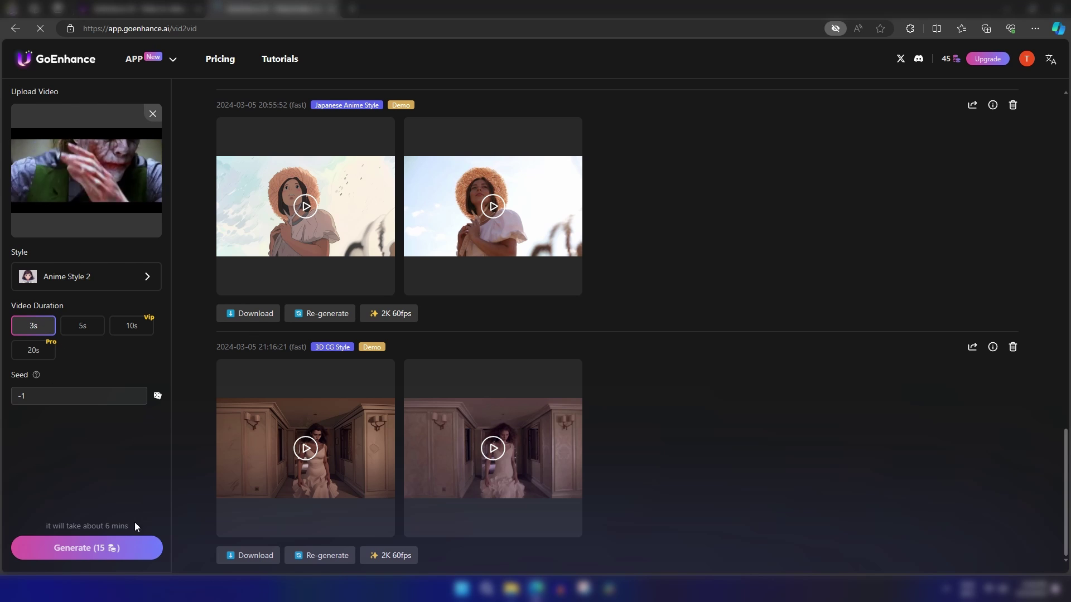
{"action": "mouse_move", "coordinate": [40, 527]}
{"action": "left_mouse_down"}
{"action": "mouse_move", "coordinate": [126, 530]}
{"action": "mouse_move", "coordinate": [106, 556]}
{"action": "left_mouse_up"}
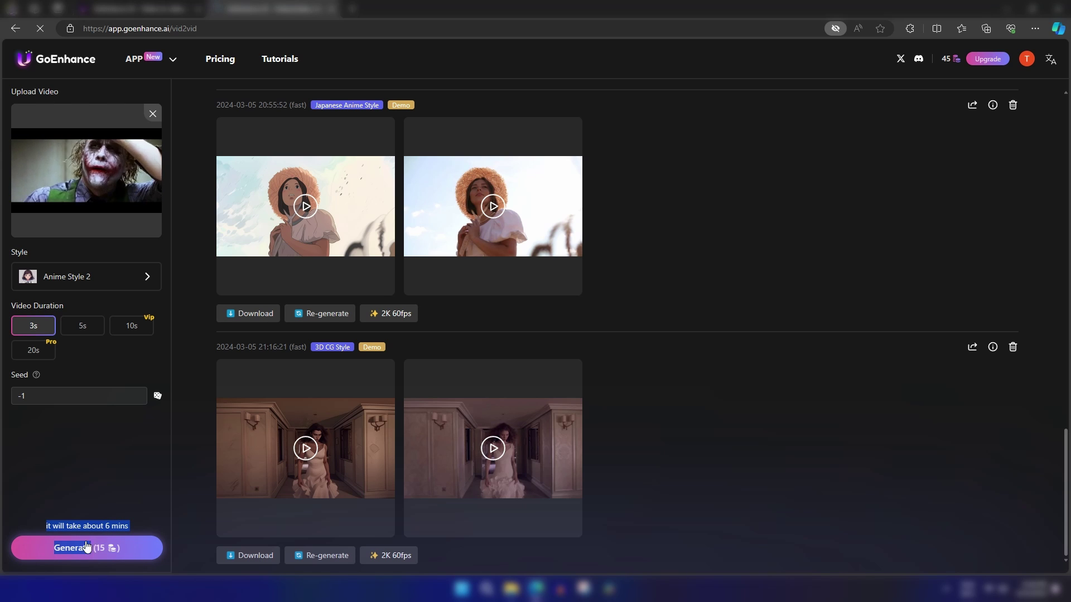
{"action": "left_click", "coordinate": [38, 525]}
{"action": "left_click", "coordinate": [88, 329]}
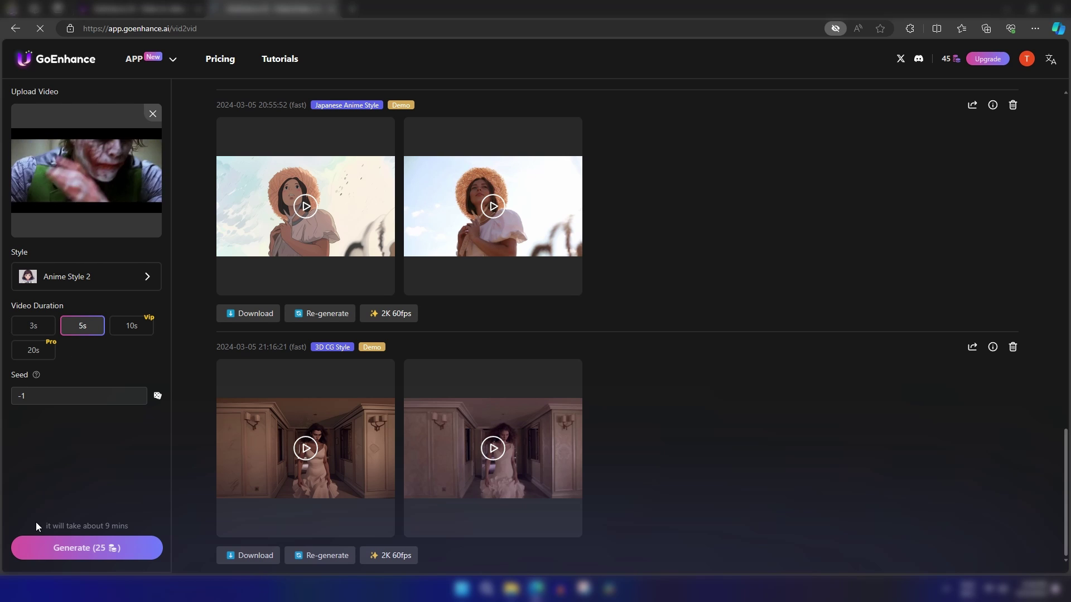
{"action": "left_click_drag", "start_coordinate": [108, 526], "coordinate": [109, 555]}
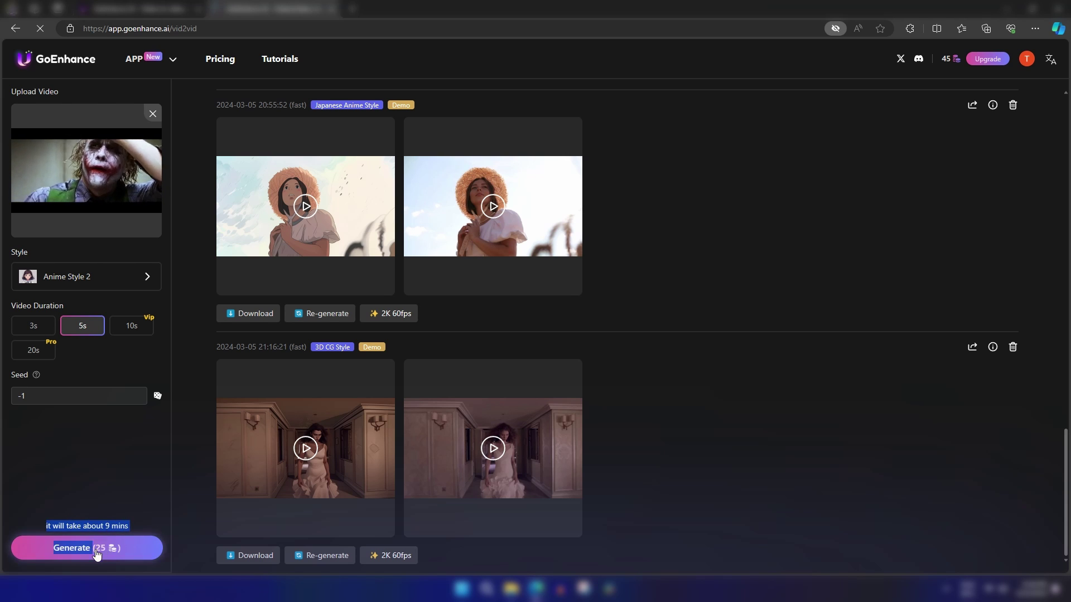
{"action": "left_click", "coordinate": [143, 330]}
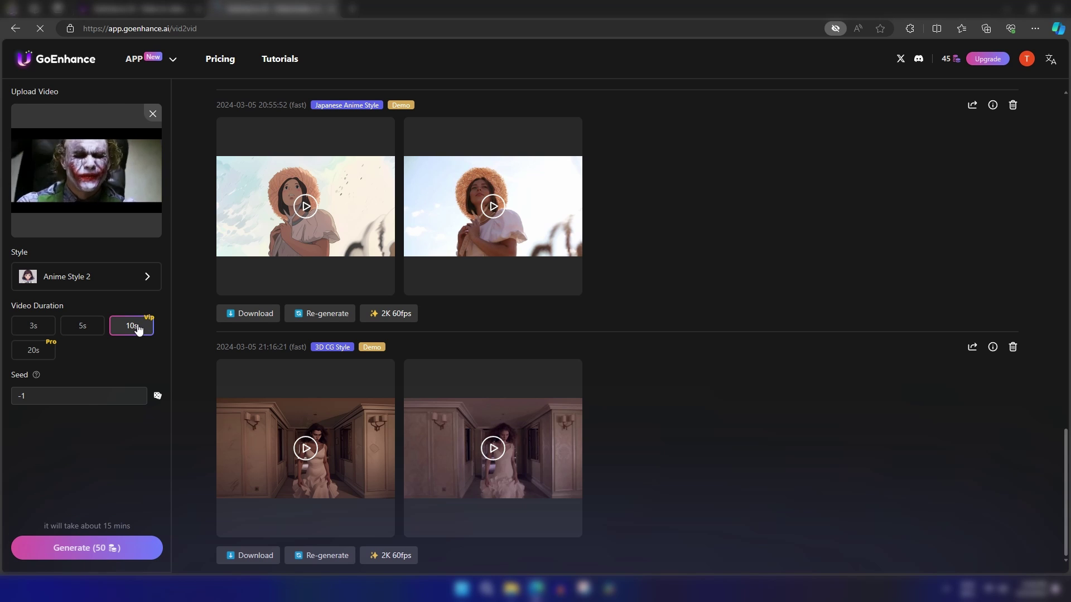
{"action": "left_click", "coordinate": [34, 352]}
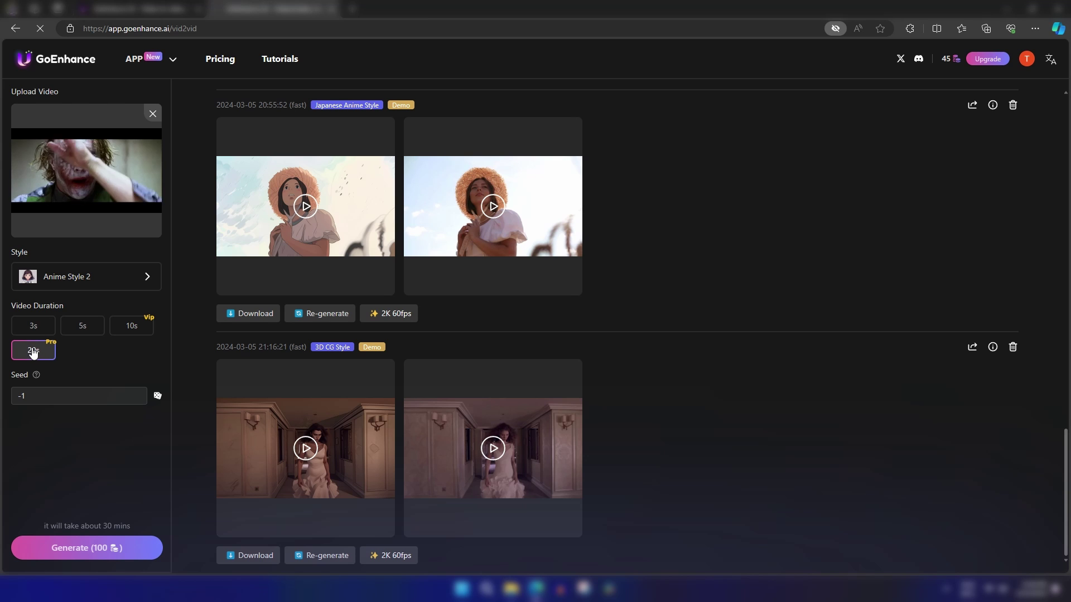
{"action": "left_click", "coordinate": [36, 326]}
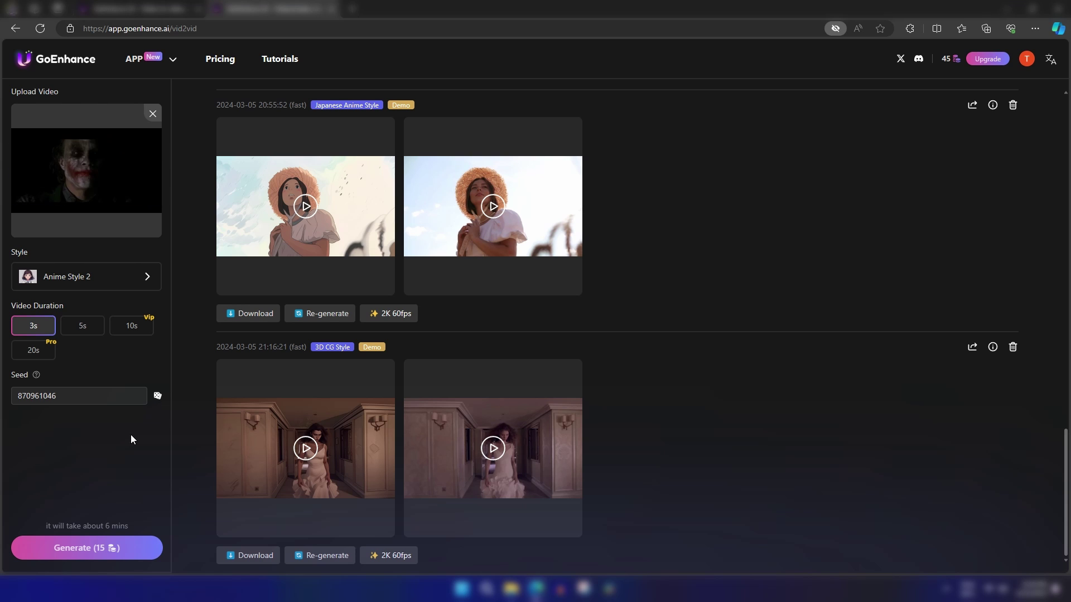
- Generate the 3-second Anime Style 2 Joker conversion and play the result twice
{"action": "left_click", "coordinate": [105, 550]}
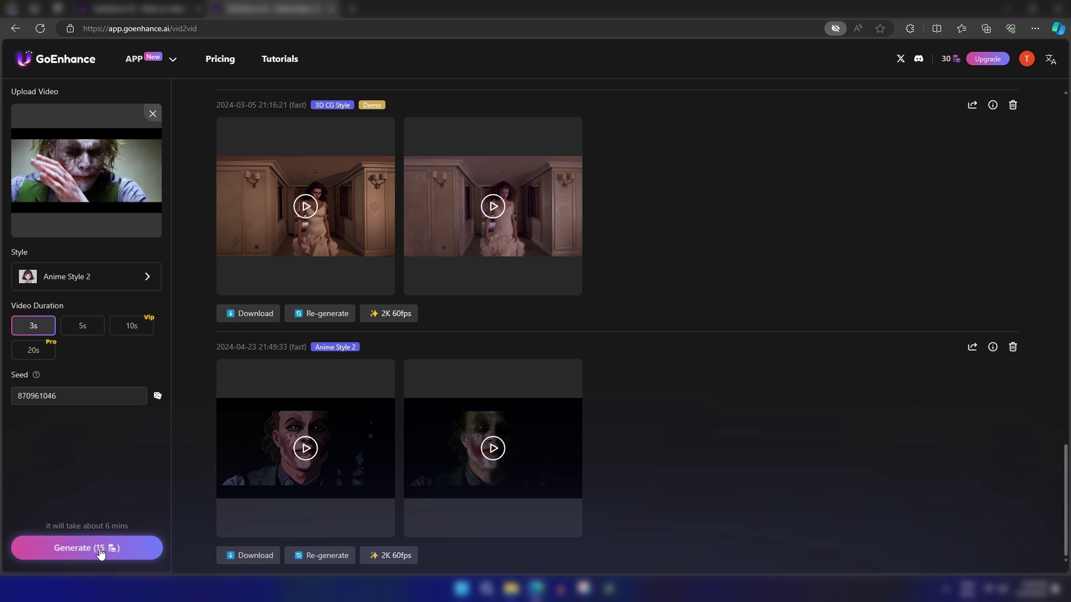
{"action": "left_click", "coordinate": [307, 451]}
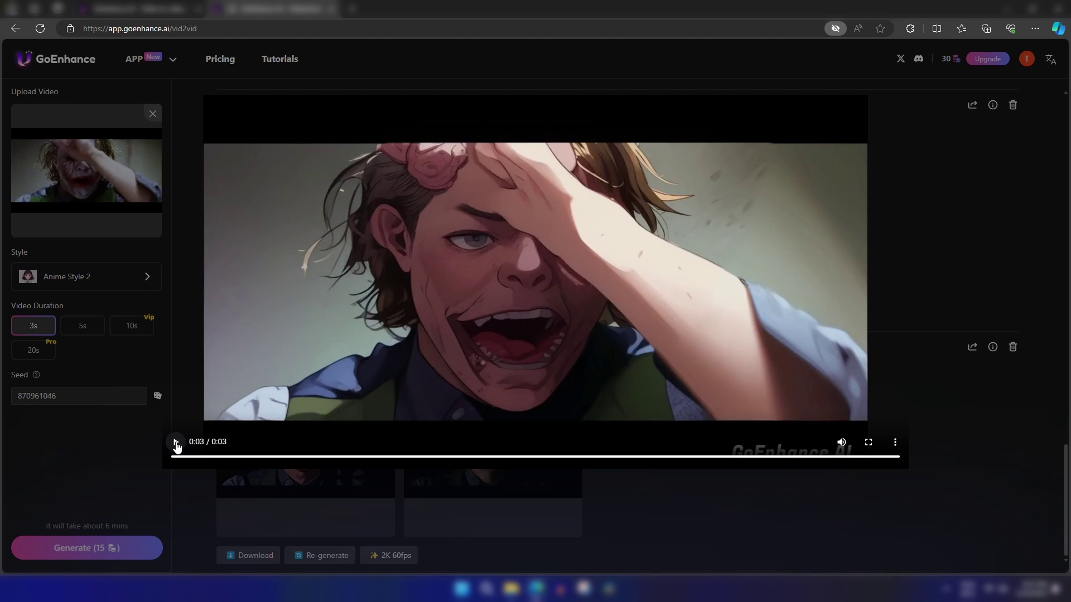
{"action": "left_click", "coordinate": [176, 442]}
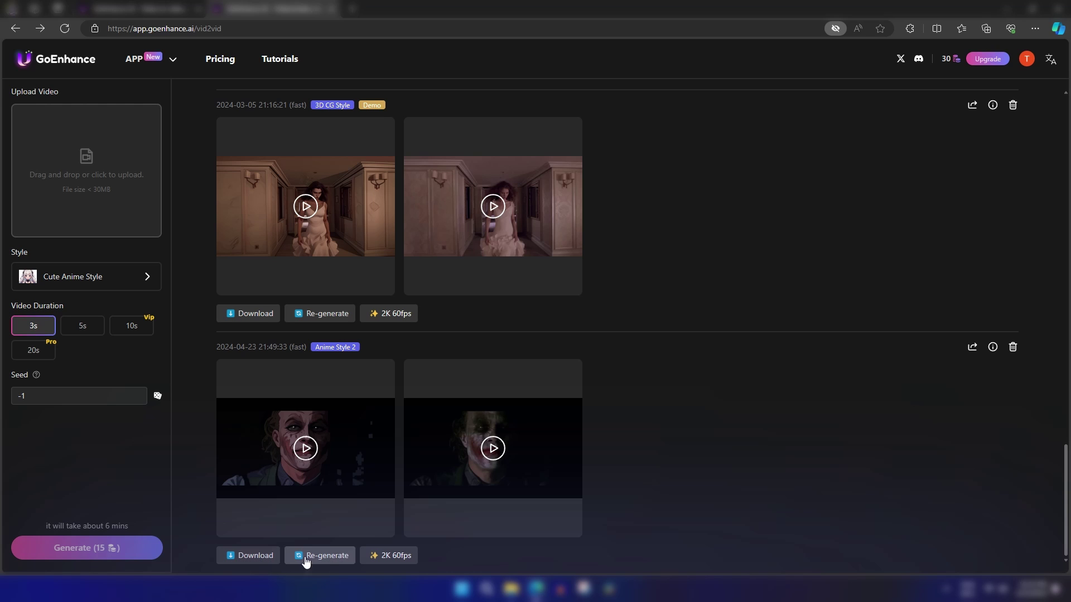
- Follow the 2K 60fps option under the result to the Free/Basic/Standard/Pro plans page
{"action": "left_click", "coordinate": [389, 558]}
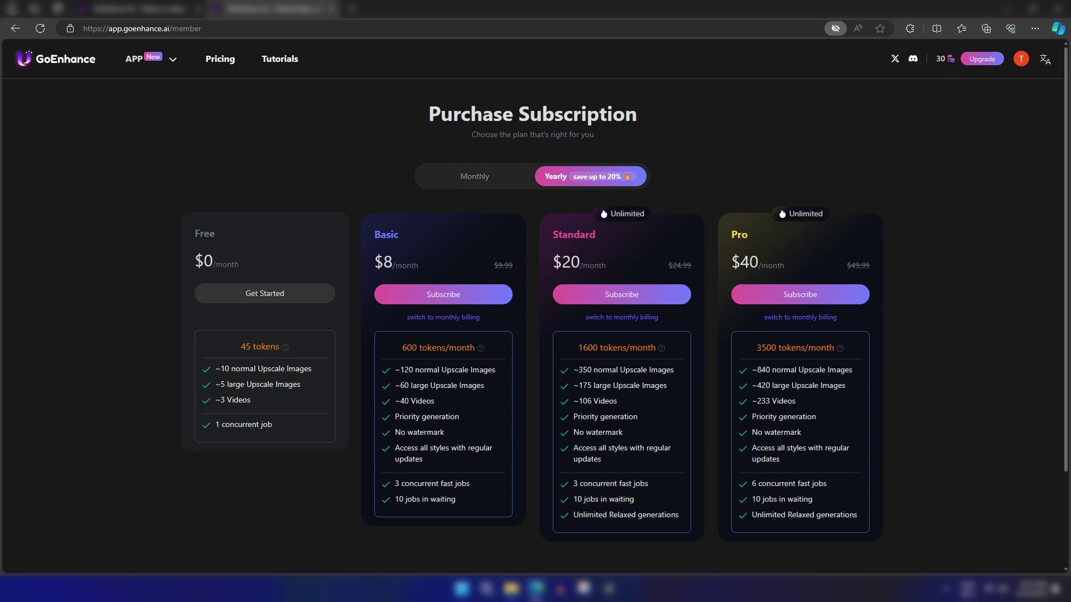